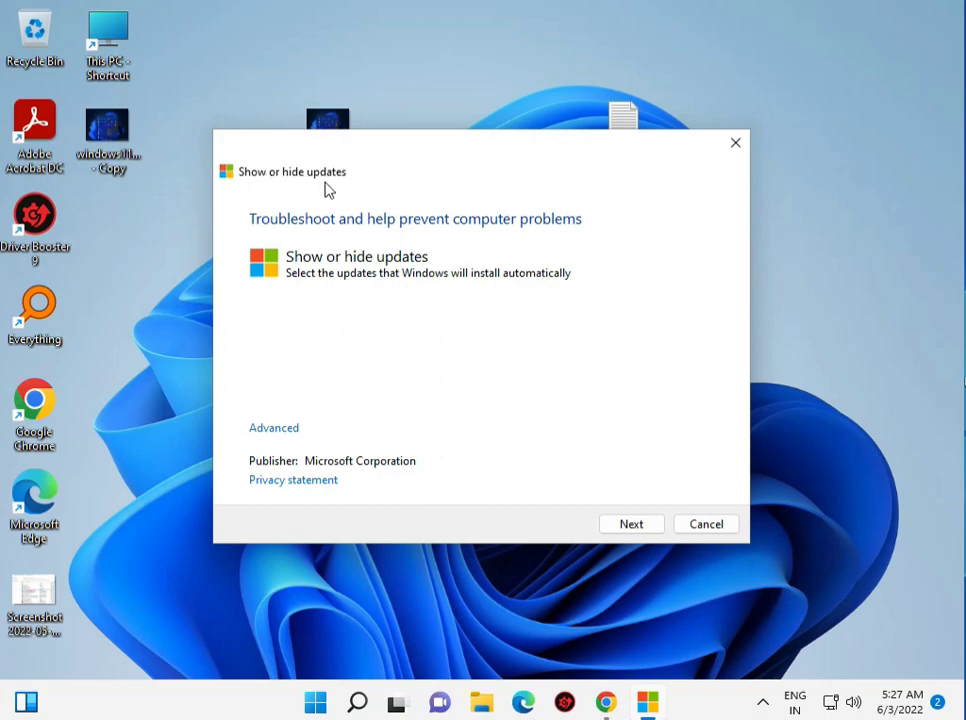
- Run the Show or hide updates check for hidden updates and confirm none exist
click(630, 525)
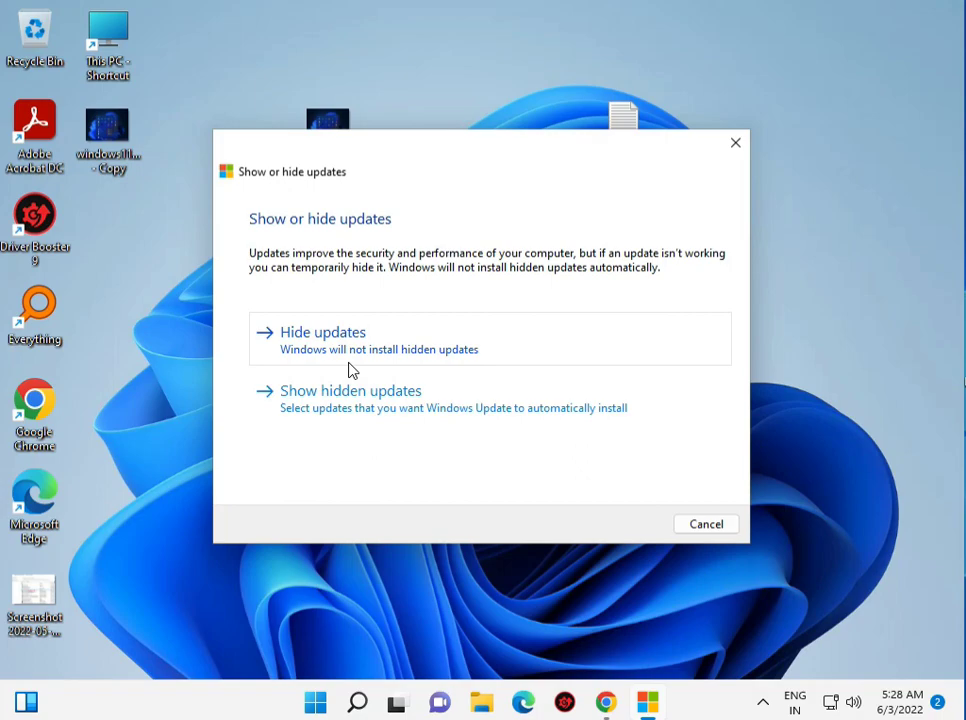
click(362, 412)
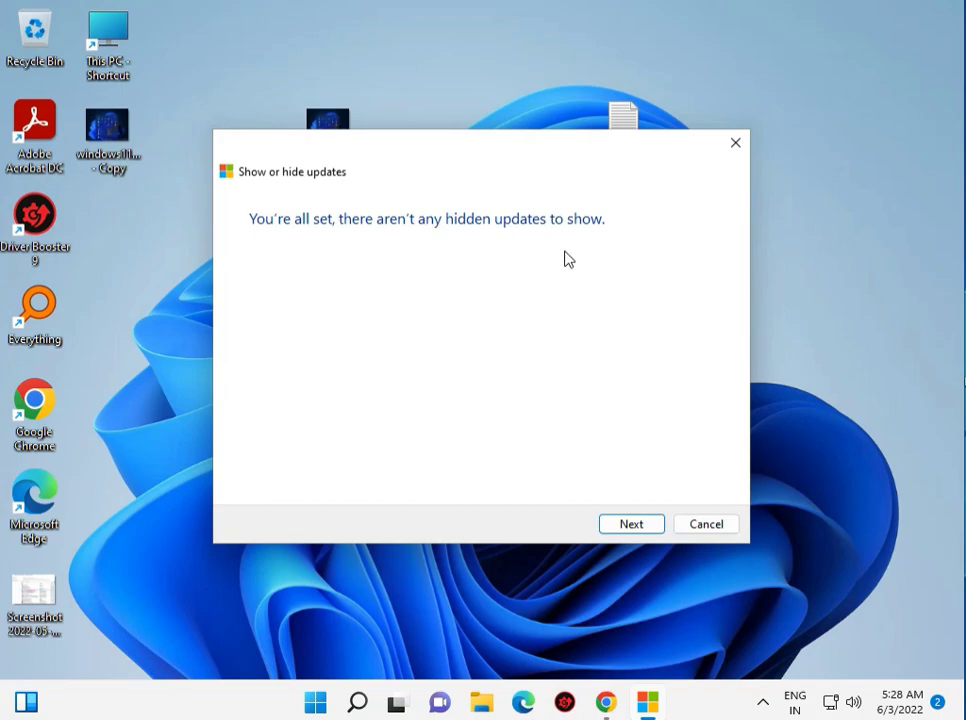
click(625, 525)
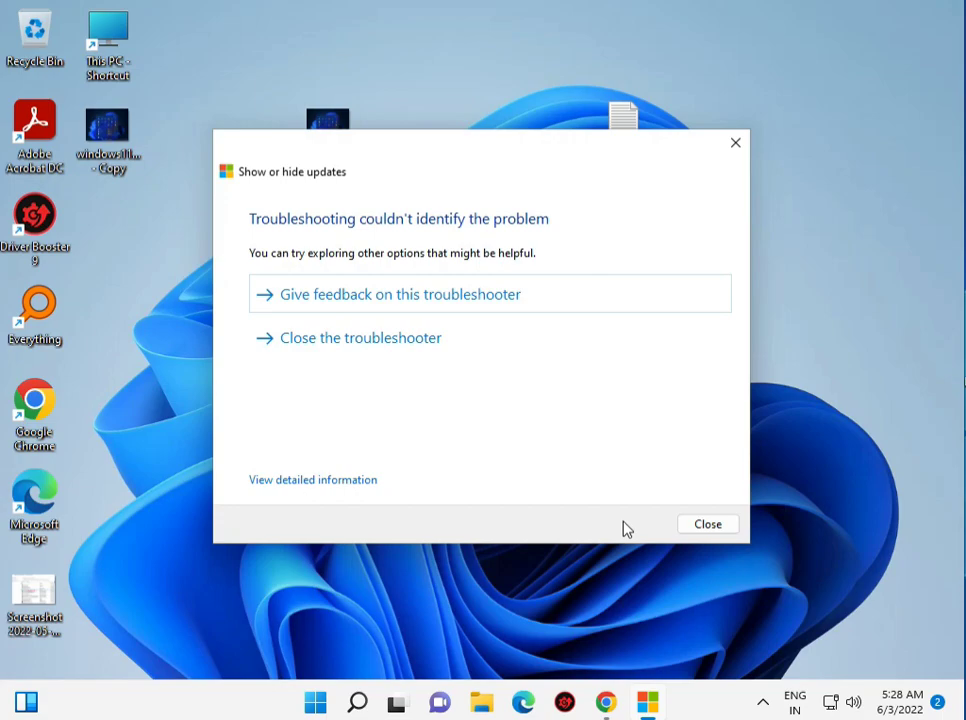
- Close the troubleshooter and dismiss the Run box without running anything
click(708, 531)
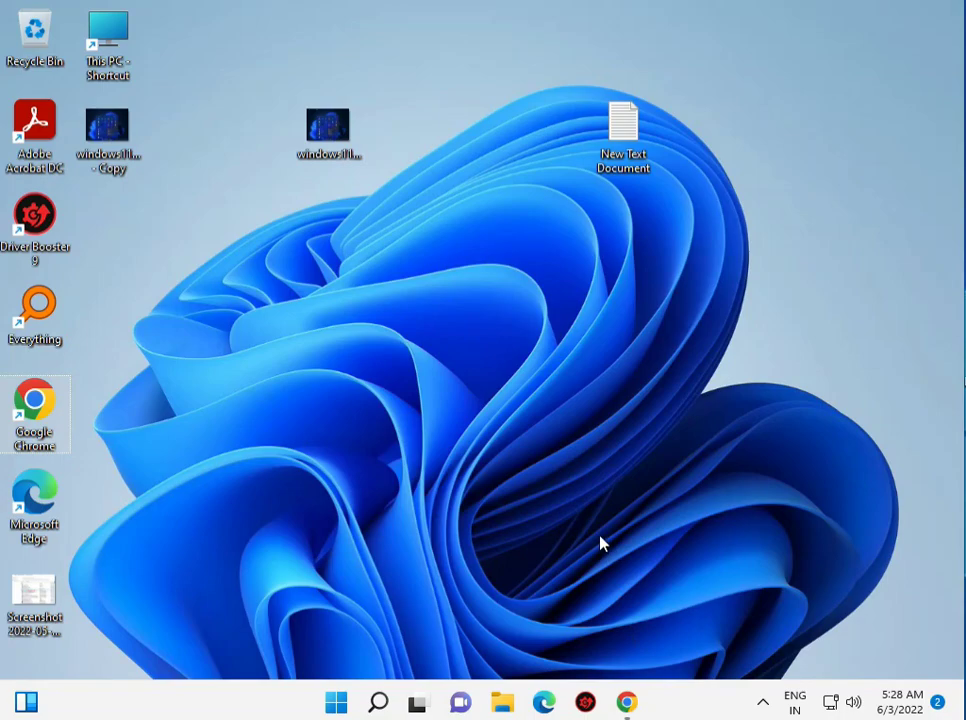
key(super+r)
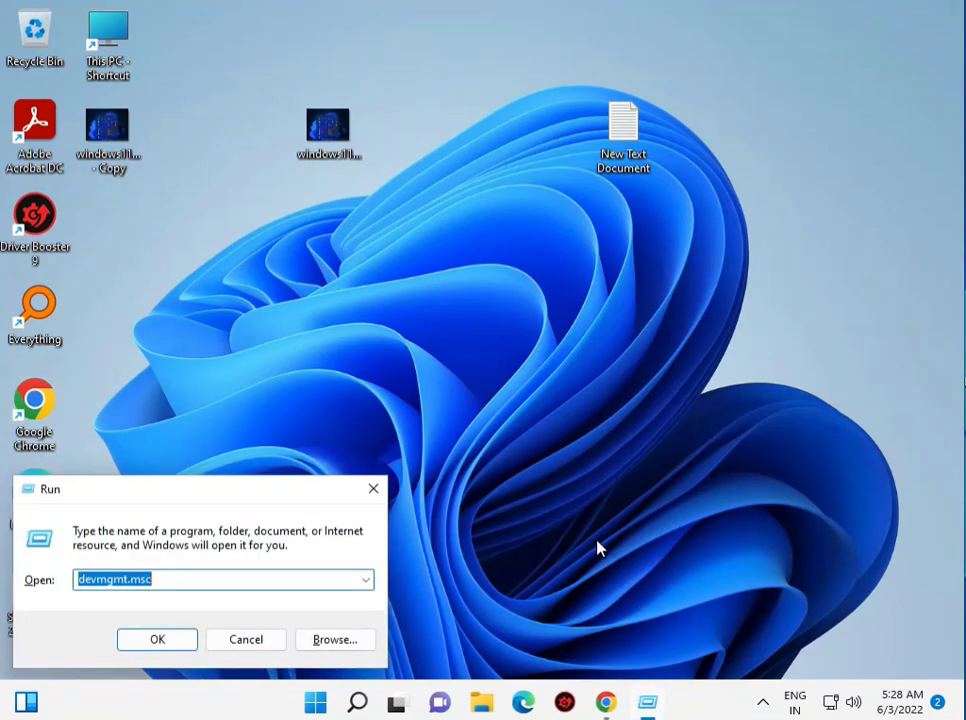
click(373, 488)
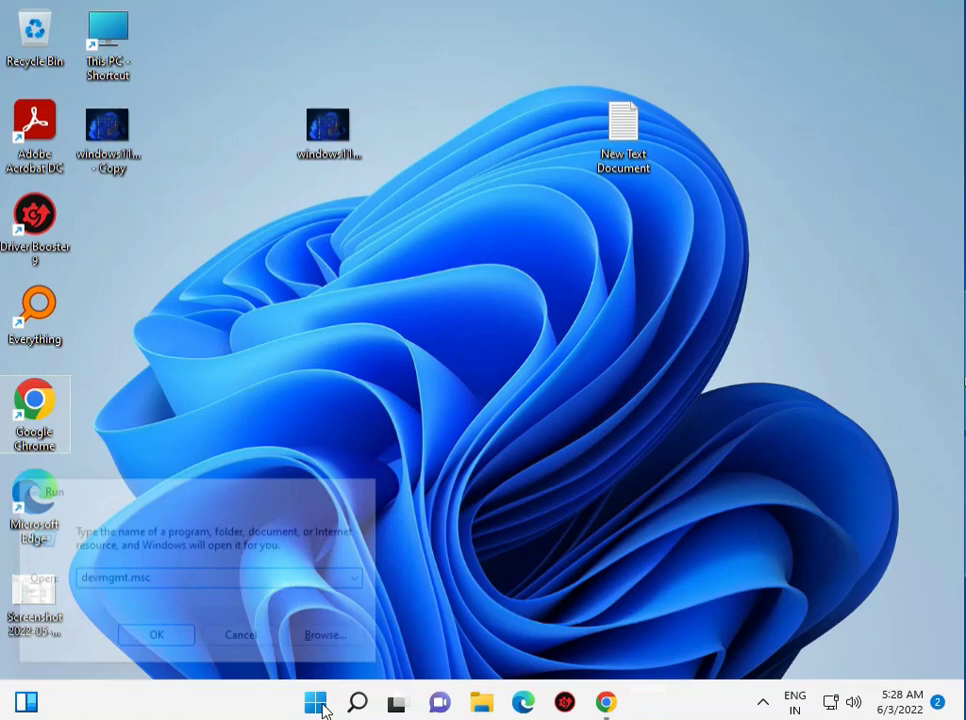
- Search Start for cmd and launch Command Prompt as administrator
click(334, 706)
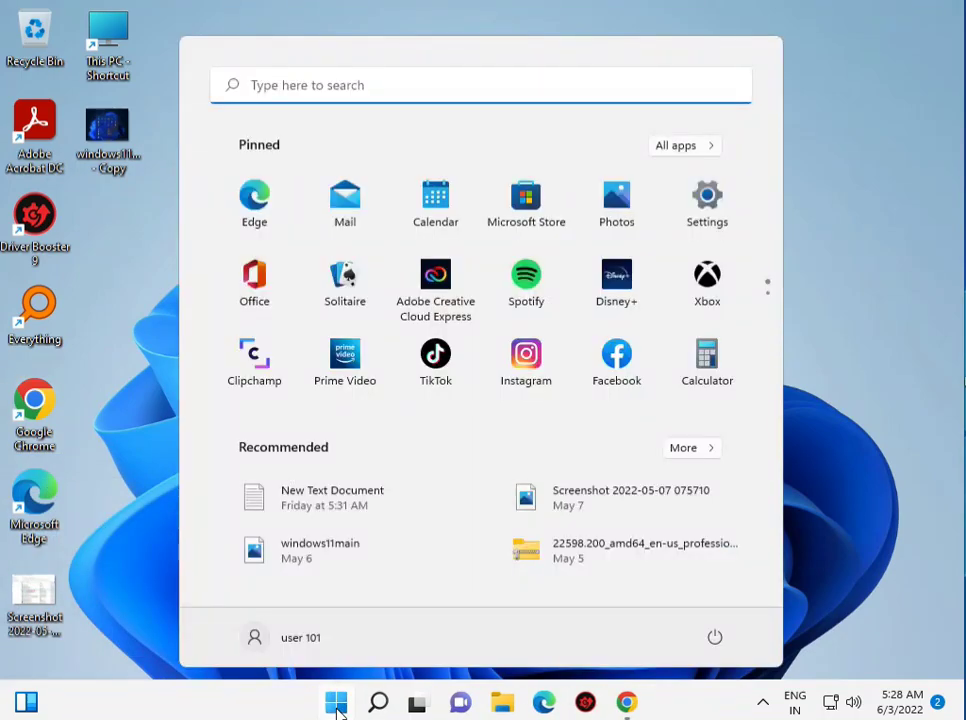
text(cmd)
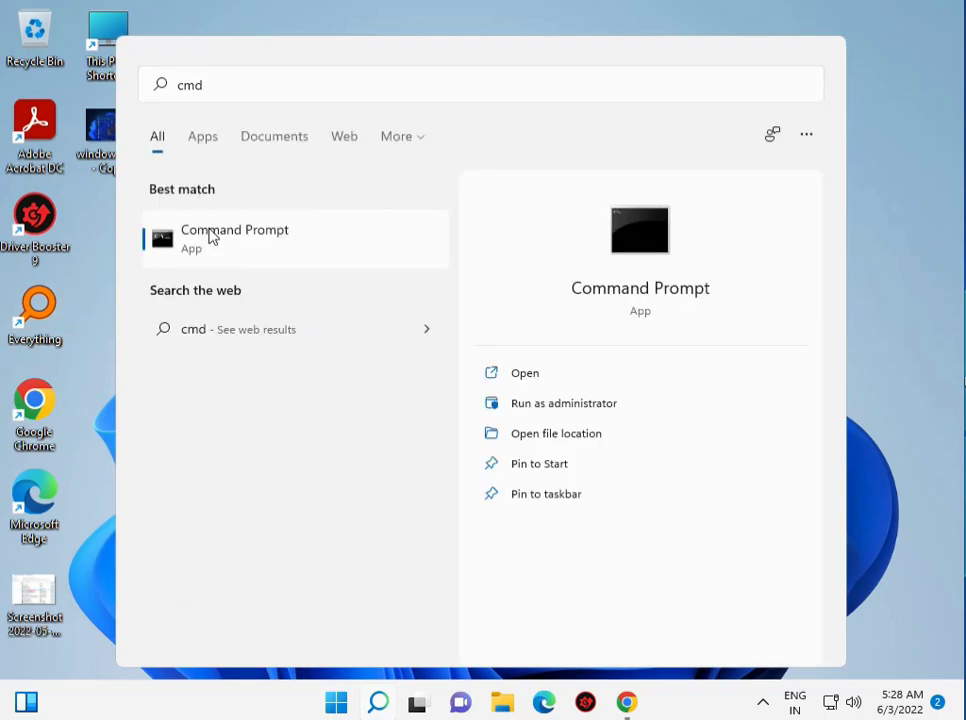
right_click(210, 236)
click(240, 257)
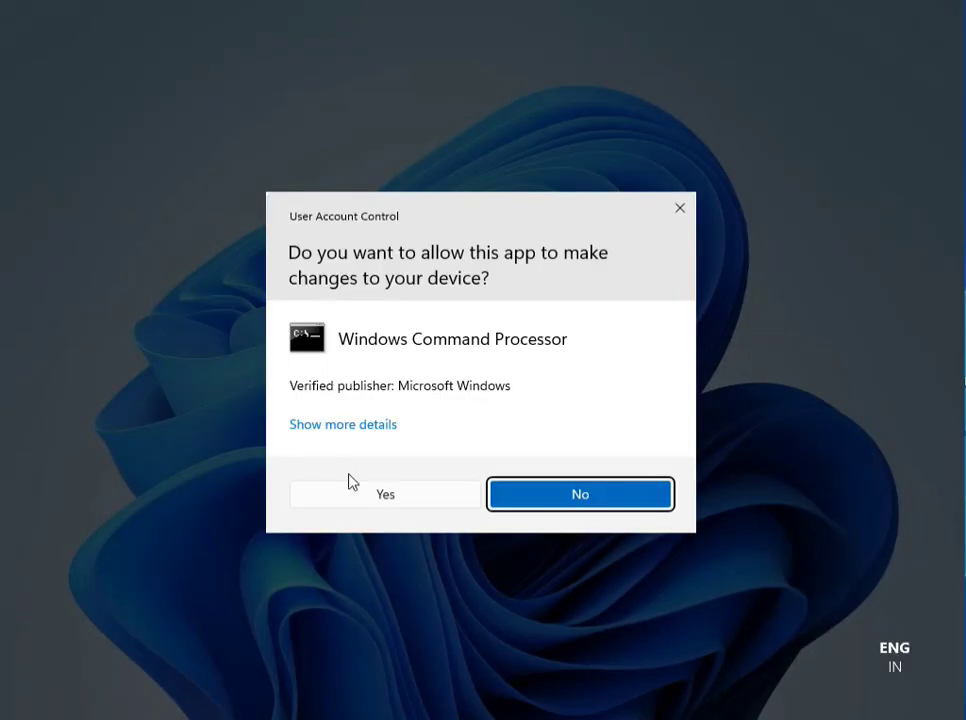
- Approve the UAC prompt and run sfc /scannow in the elevated Command Prompt
click(361, 496)
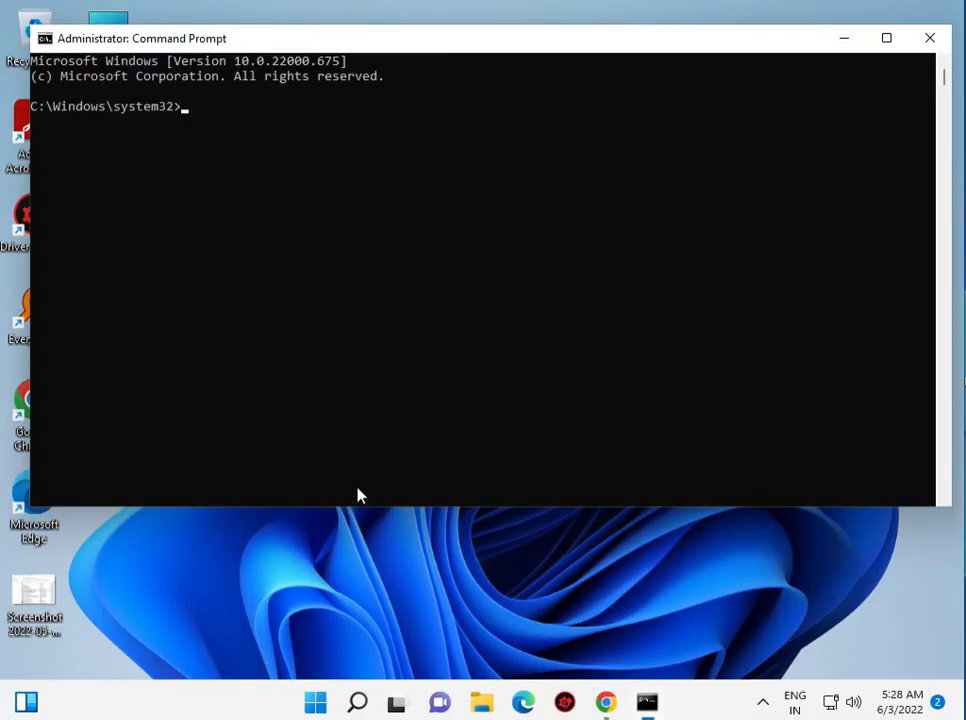
text(sfc /scannow)
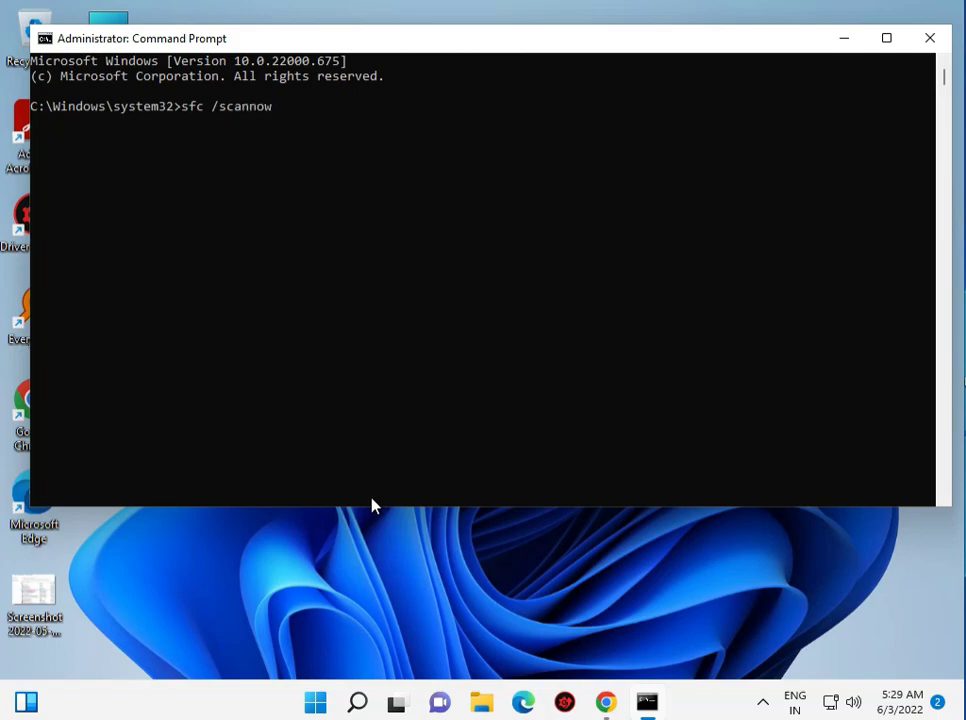
key(Return)
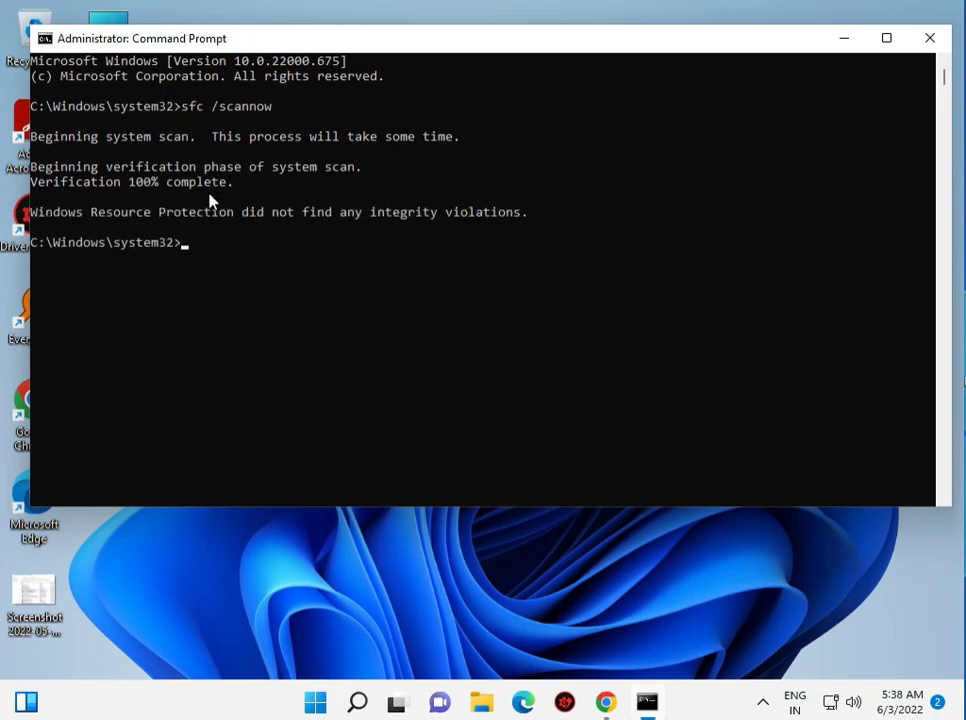
- Run DISM /Online /Cleanup-Image /CheckHealth, then /ScanHealth, in the administrator console
right_click(185, 250)
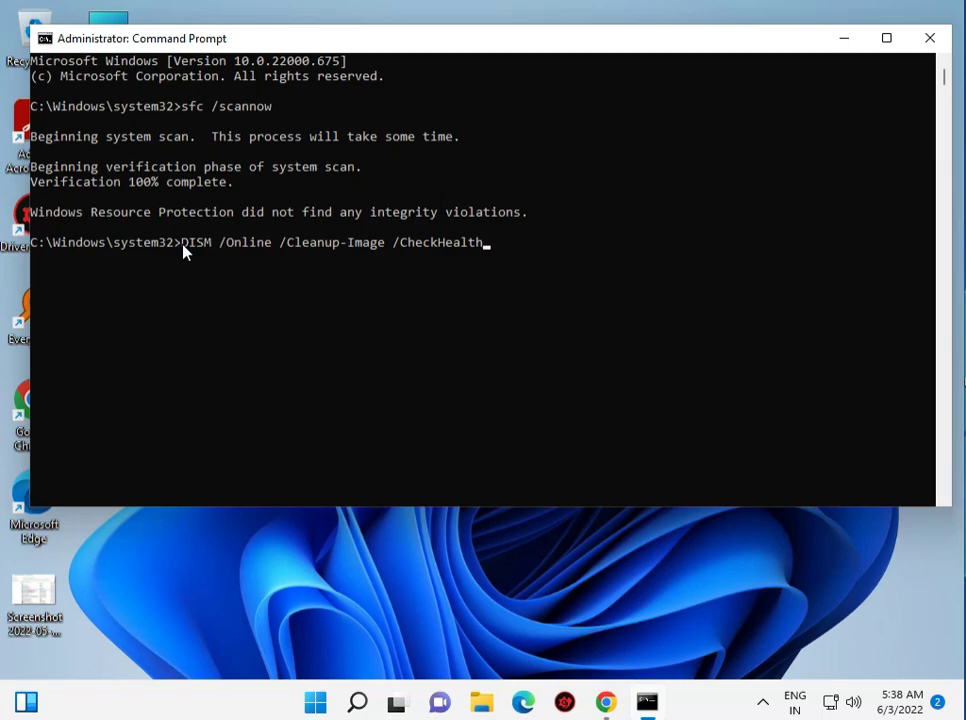
key(Return)
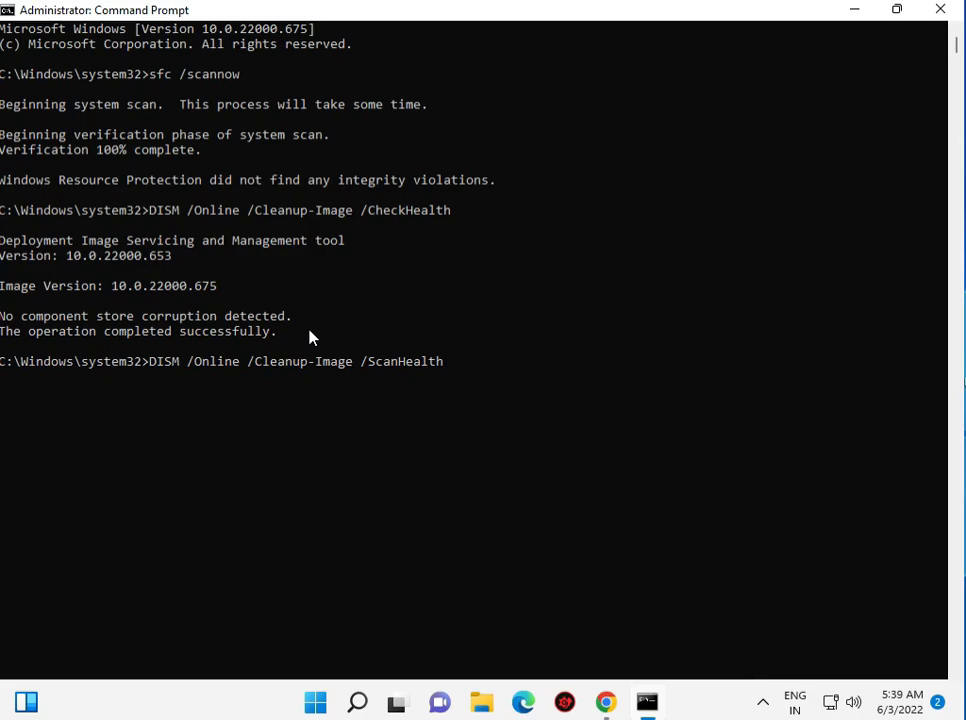
click(447, 362)
key(Return)
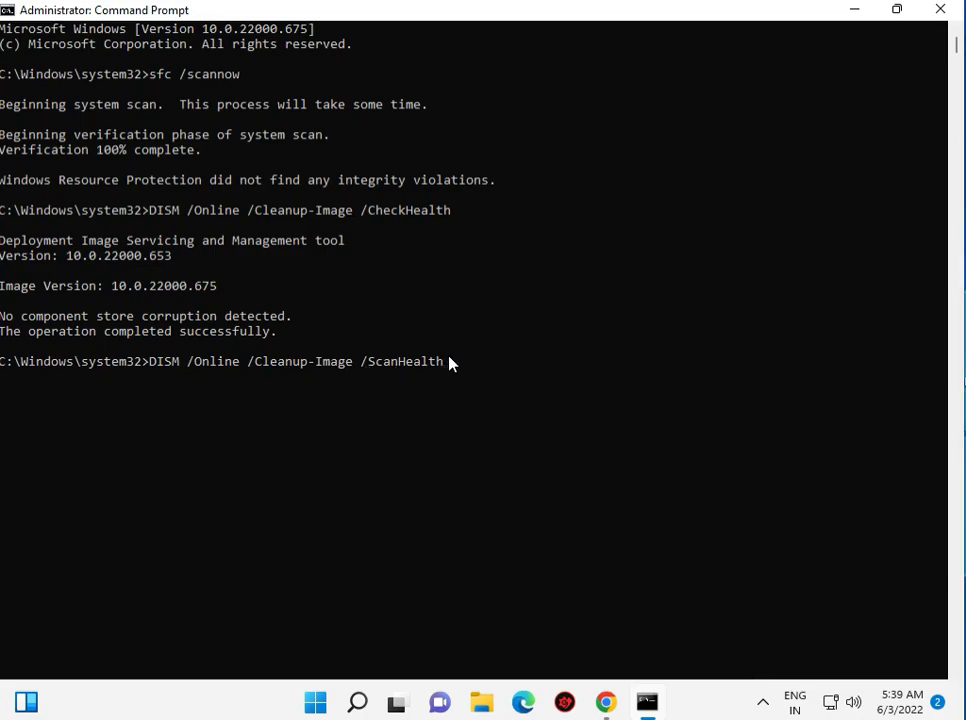
key(Return)
mouse_move(606, 702)
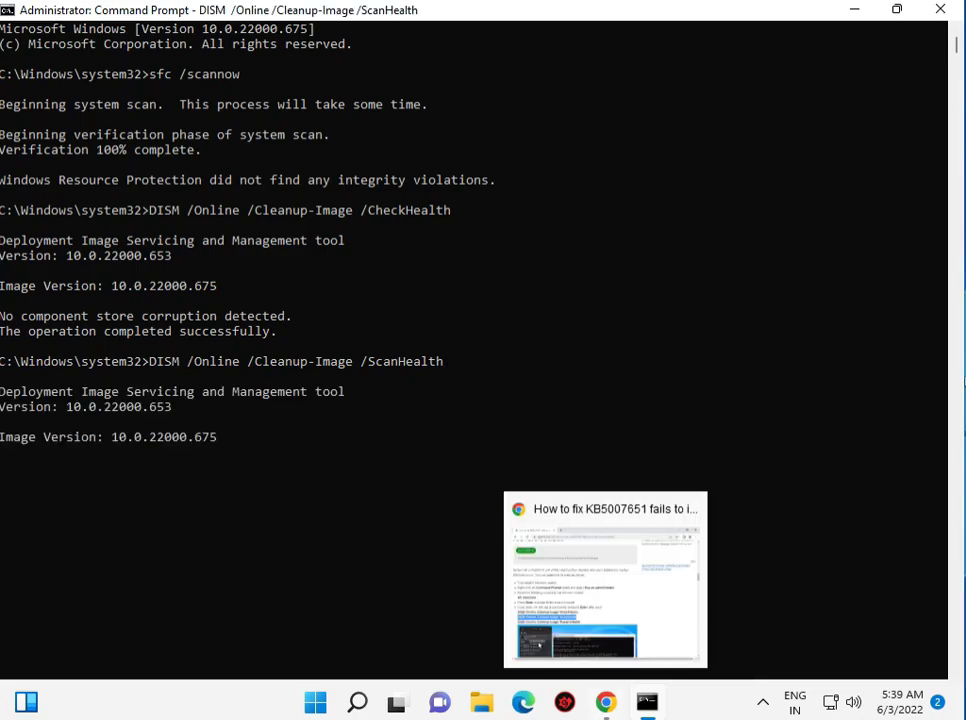
click(379, 560)
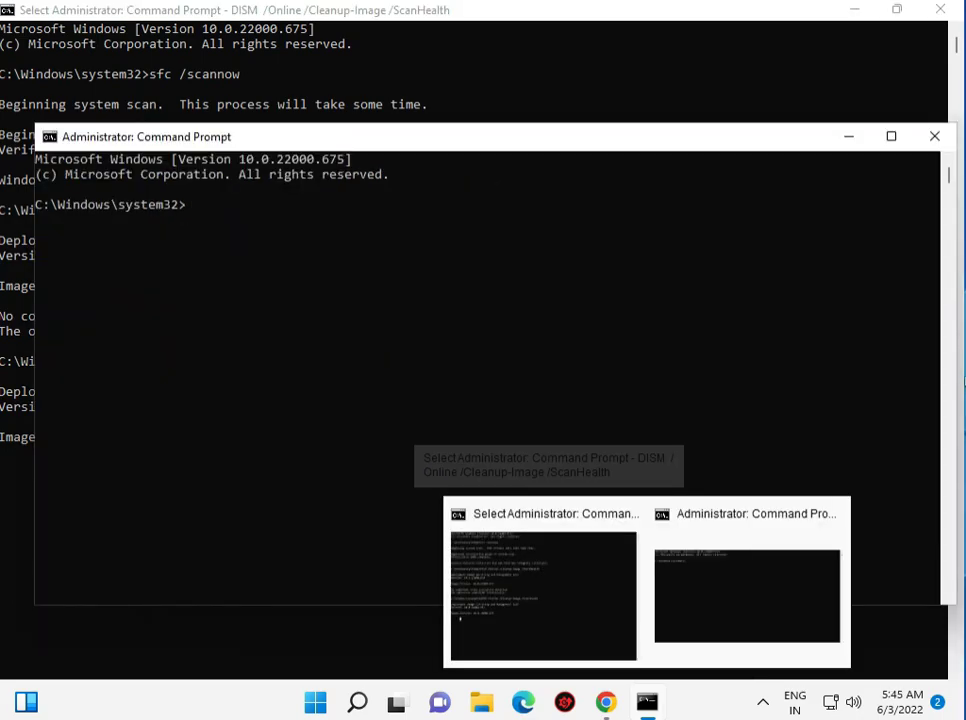
- Paste and run DISM /Online /Cleanup-Image /RestoreHealth in the second console window
click(265, 371)
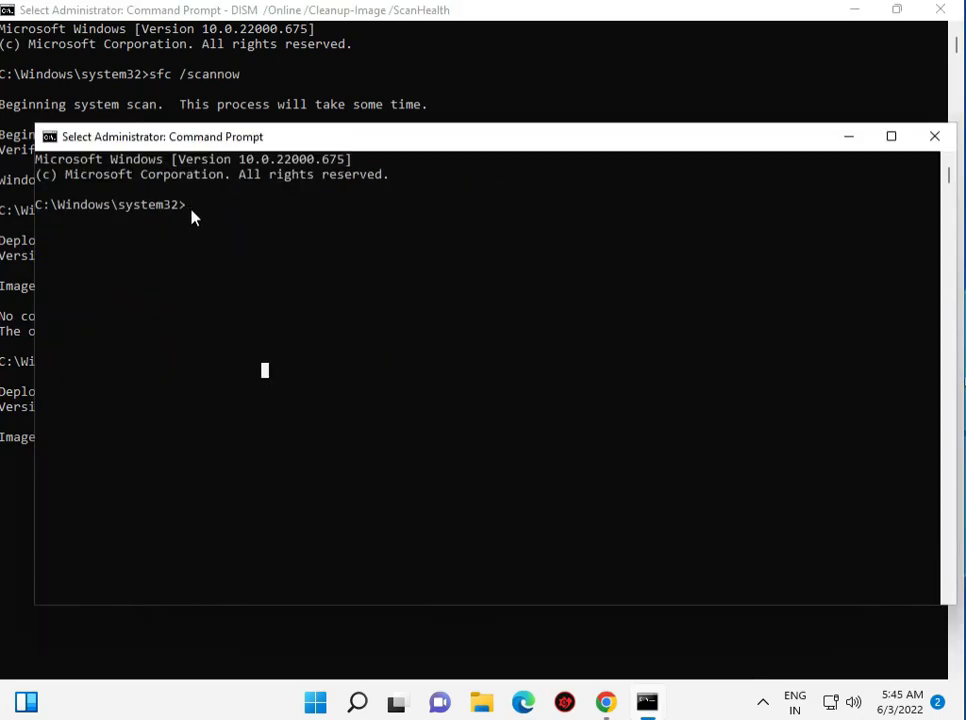
key(Escape)
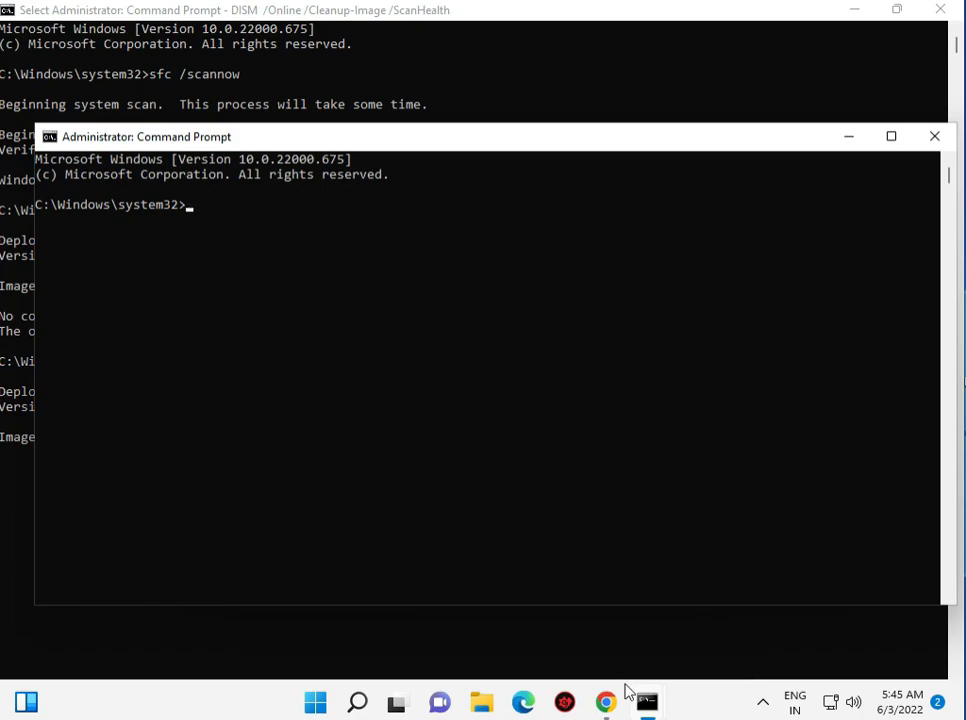
text(DISM /Online /Cleanup-Image /RestoreHealth)
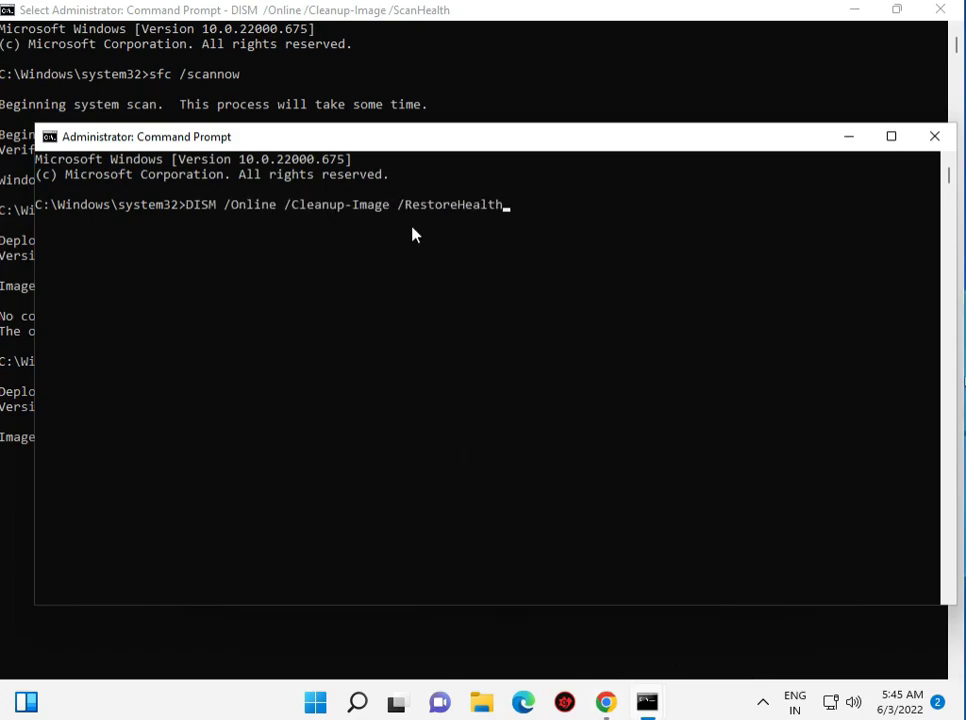
click(504, 206)
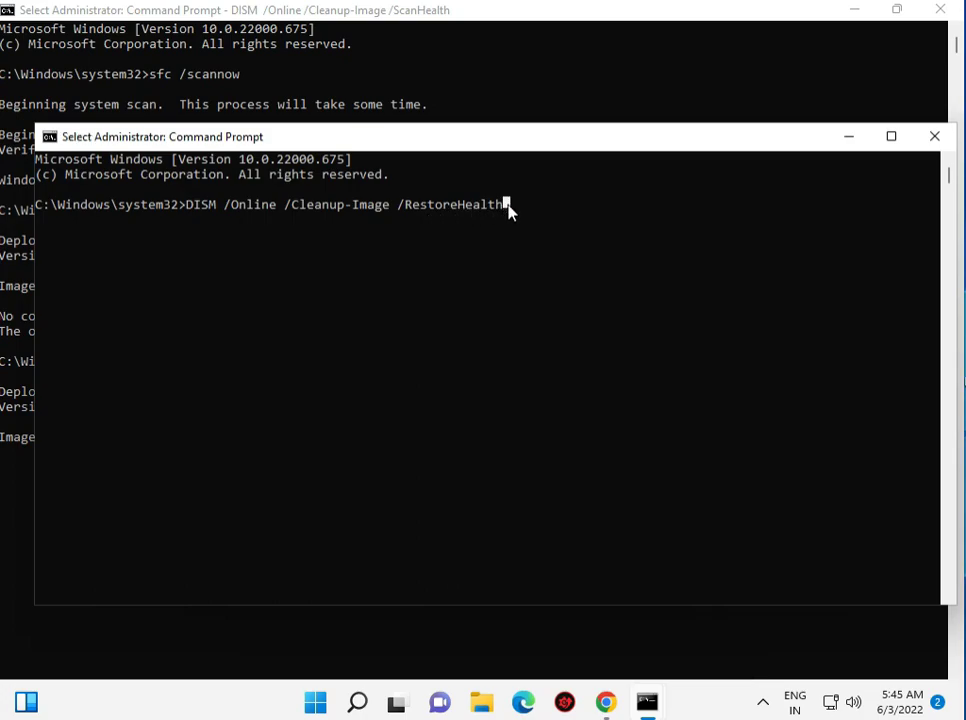
key(Escape)
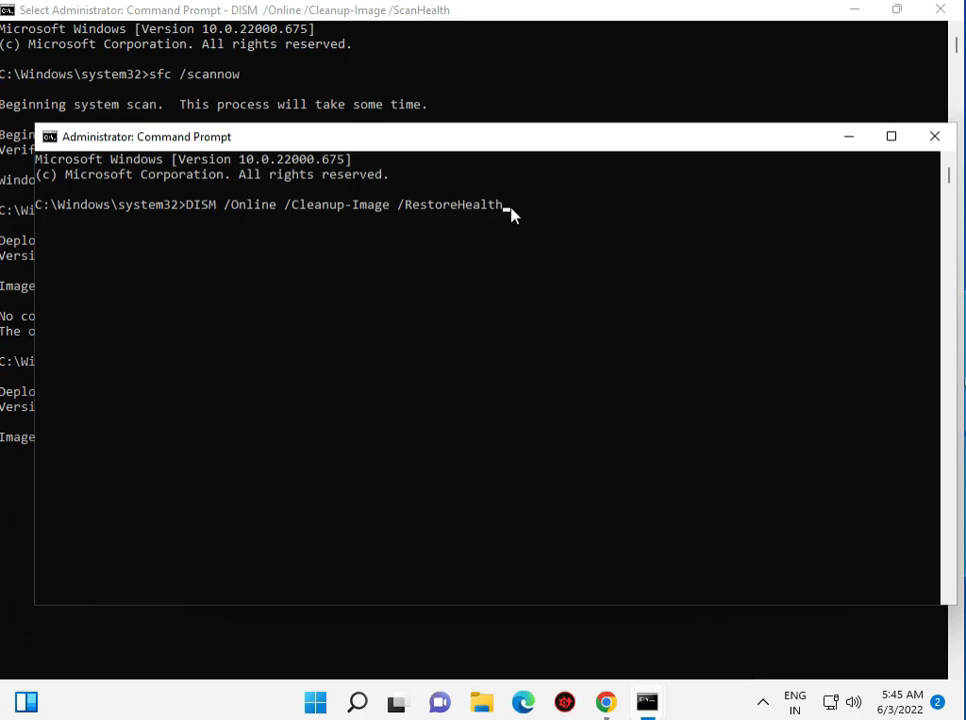
key(Return)
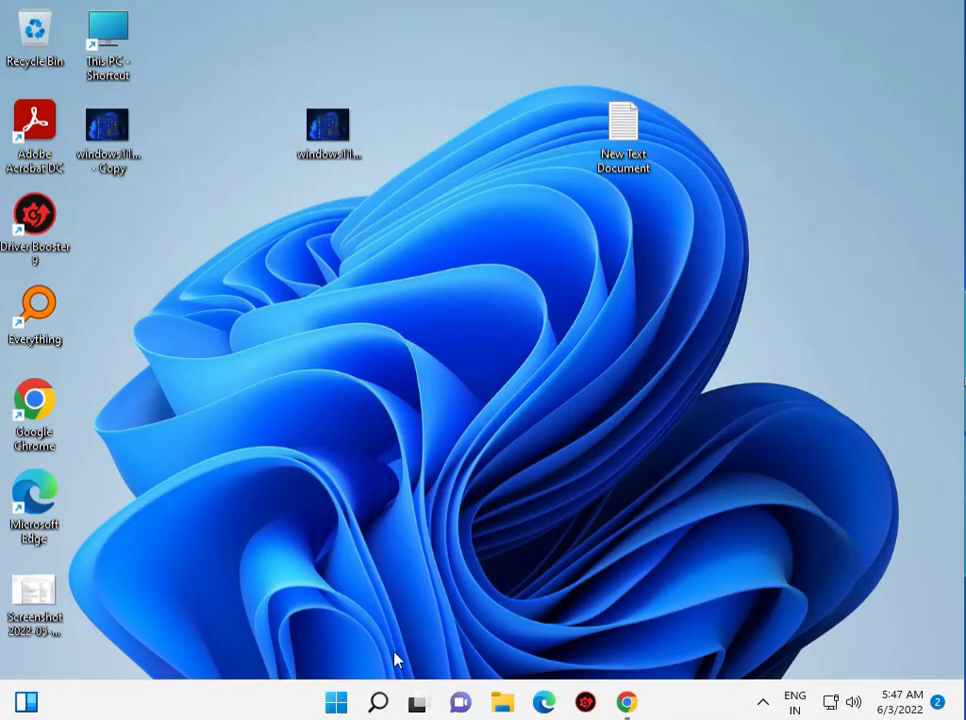
- Search Start for 'con' and open the Control Panel match
click(349, 692)
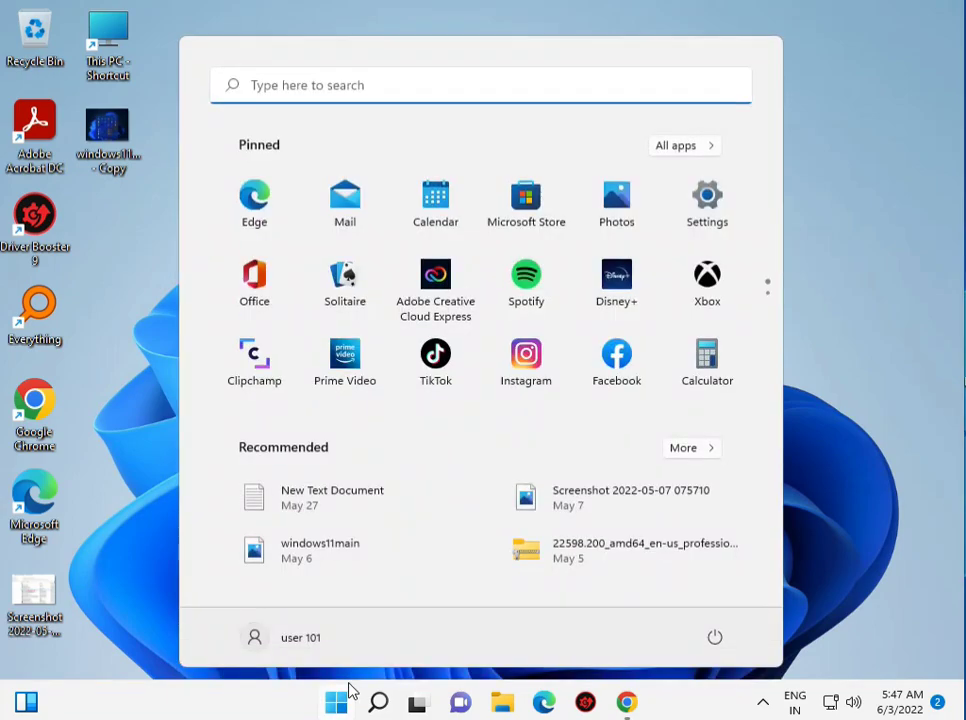
text(con)
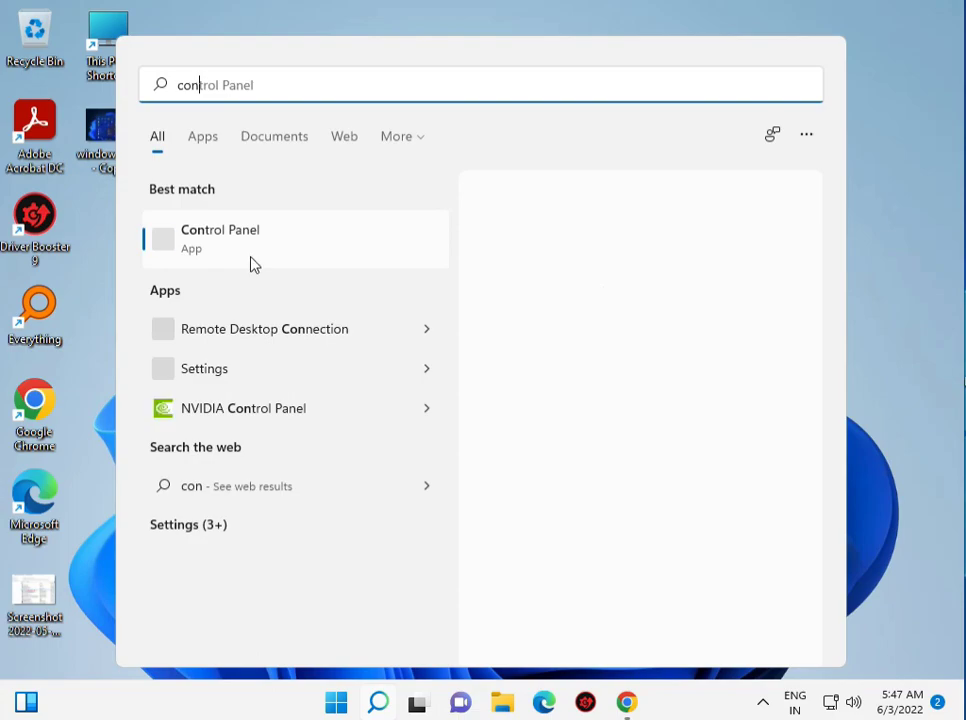
click(280, 246)
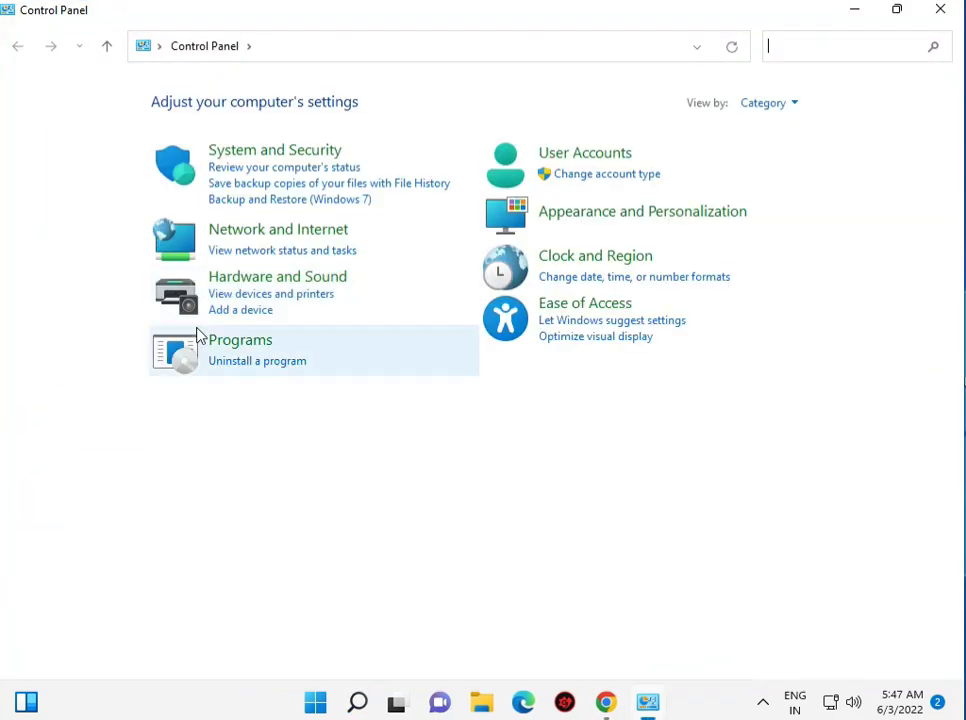
- Uninstall update KB5013889 from Control Panel's installed updates list, confirming with Yes
click(272, 363)
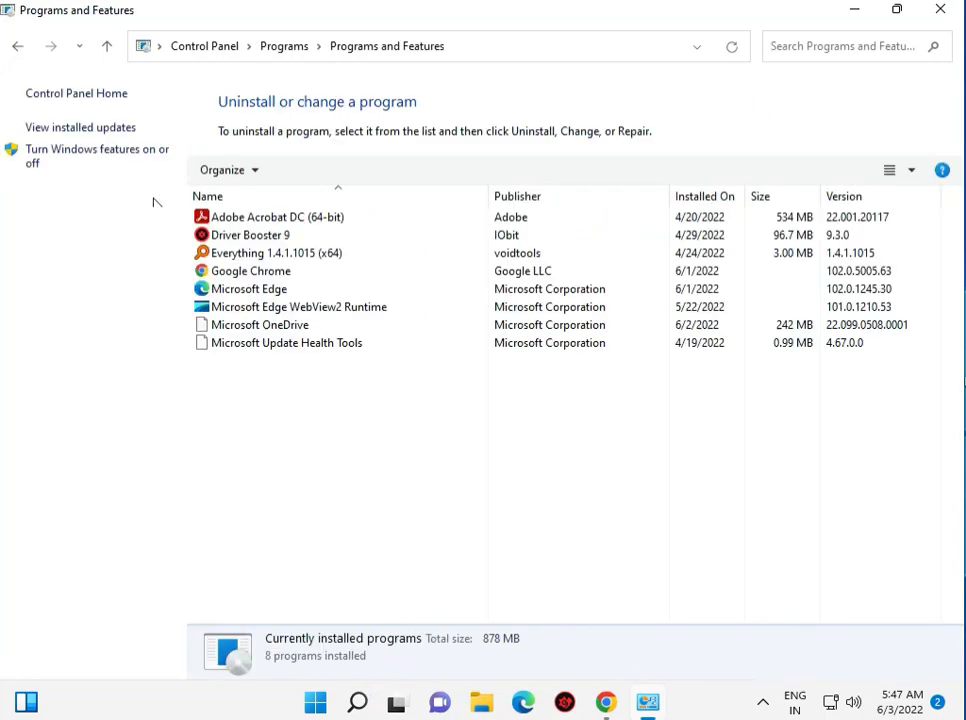
click(79, 128)
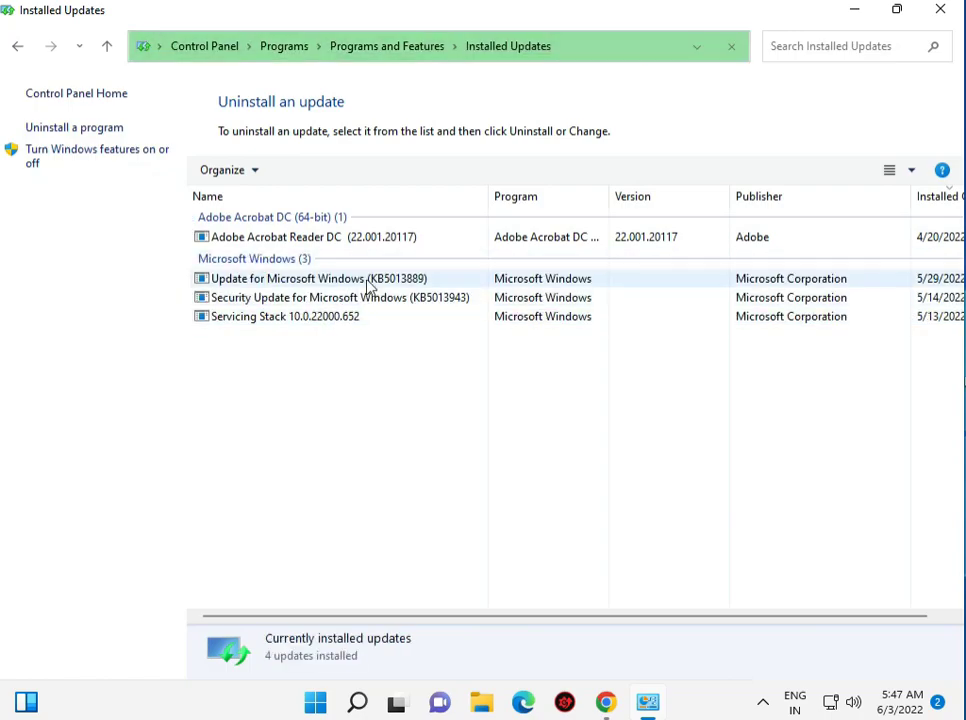
click(369, 283)
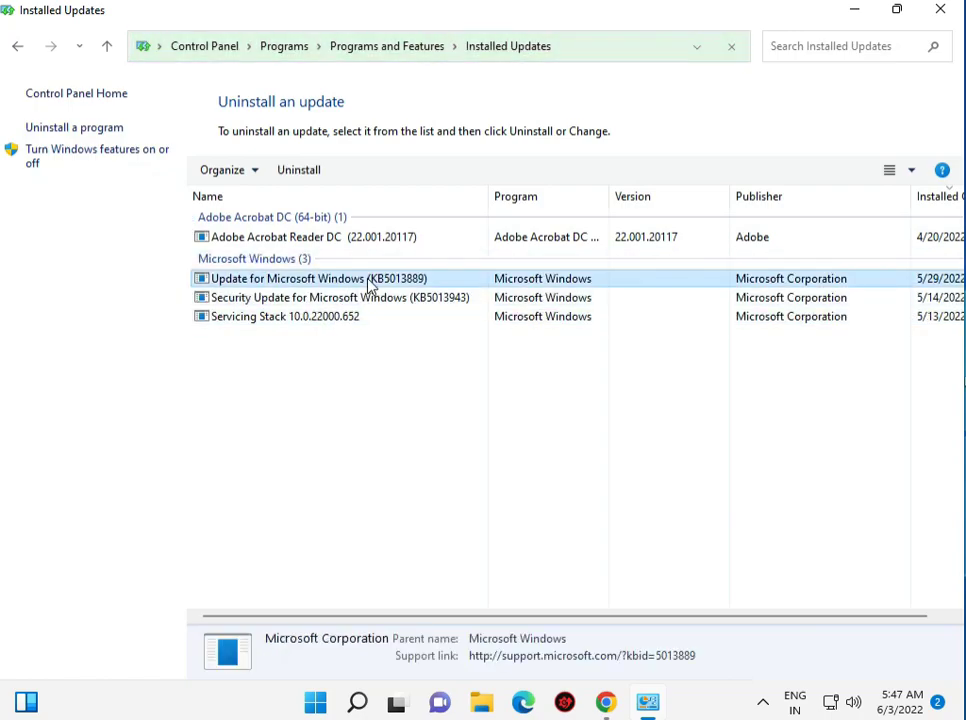
click(300, 172)
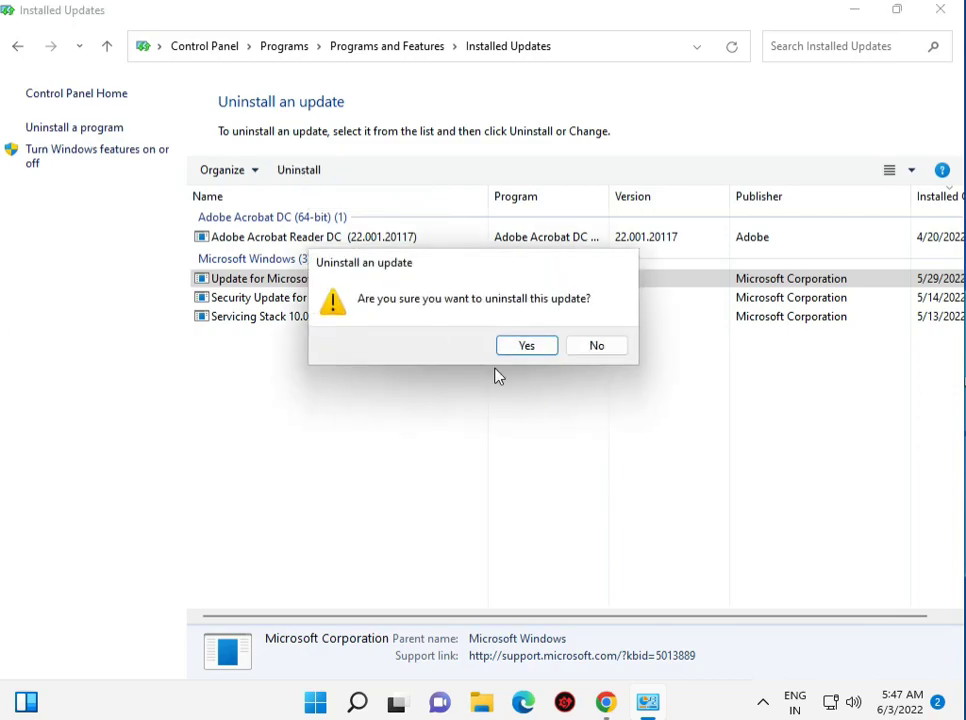
click(527, 346)
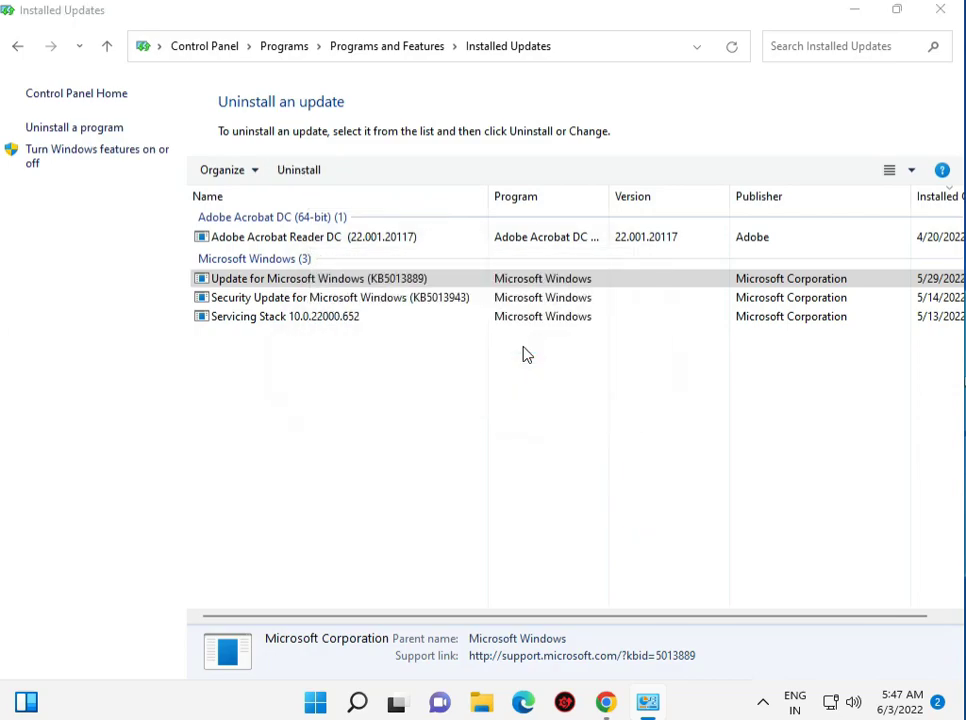